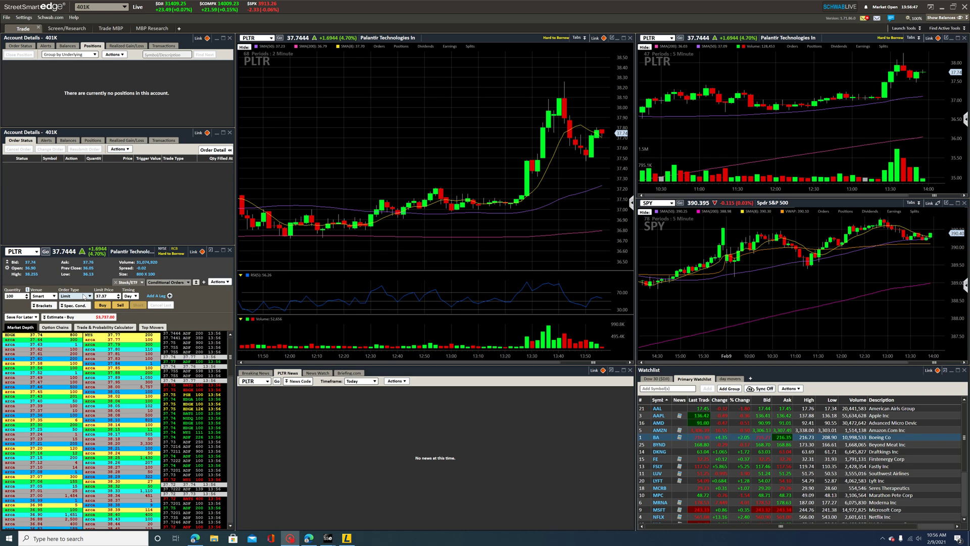
View the PLTR option chain and the 34.00 call's quote details, then return to level II.
click(56, 328)
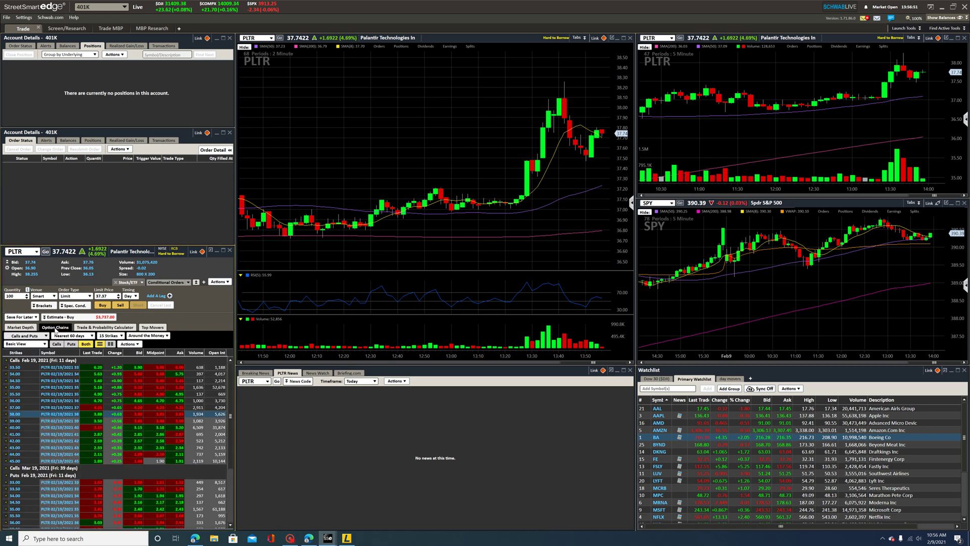
click(6, 375)
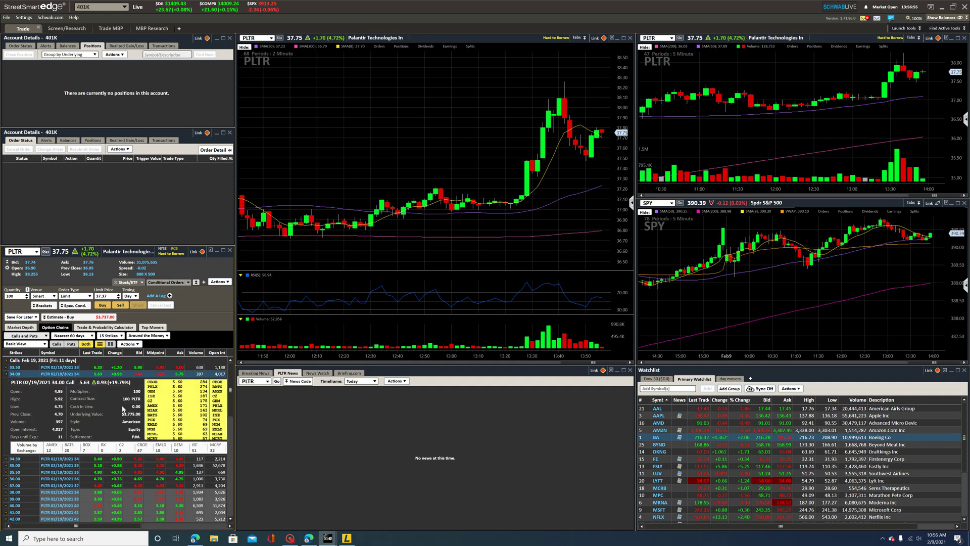
click(7, 375)
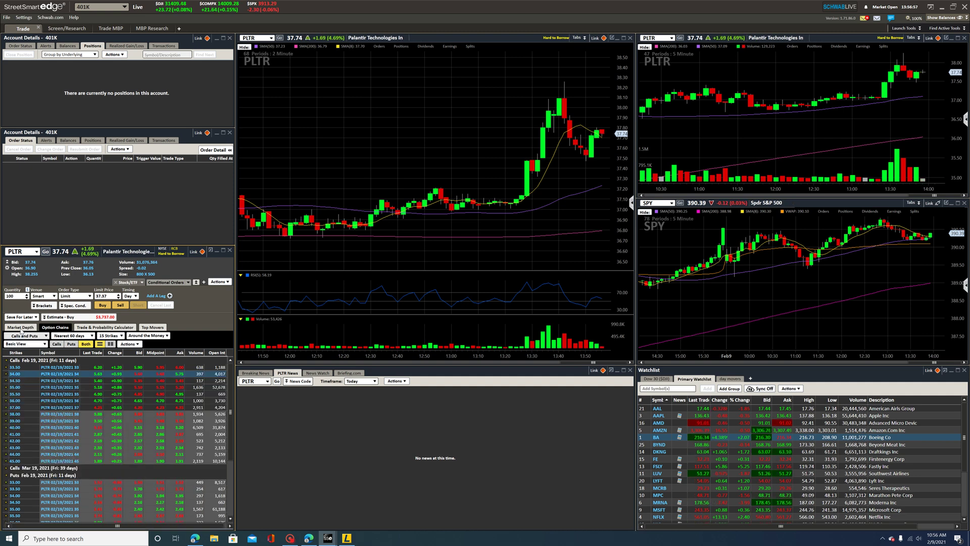
click(21, 328)
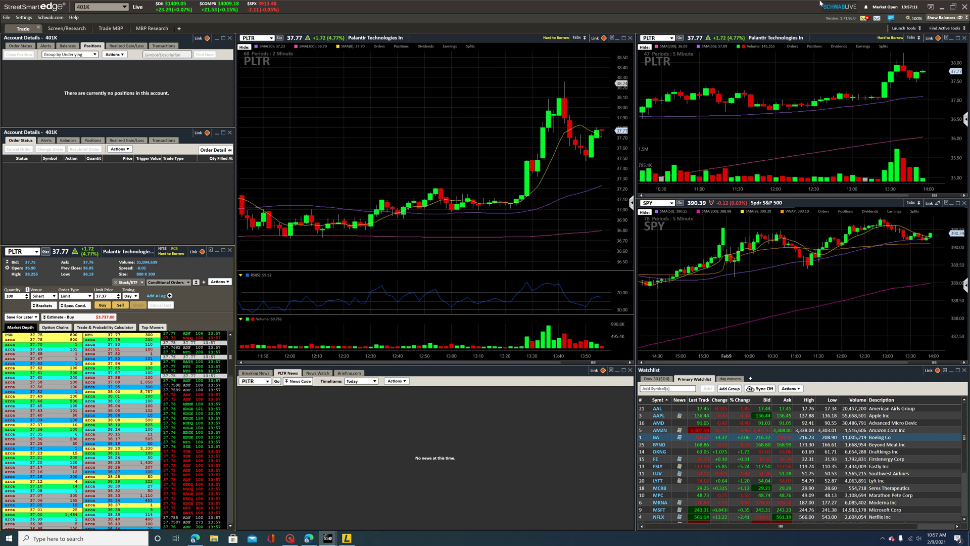
Show and hide the account balances summary twice.
click(949, 18)
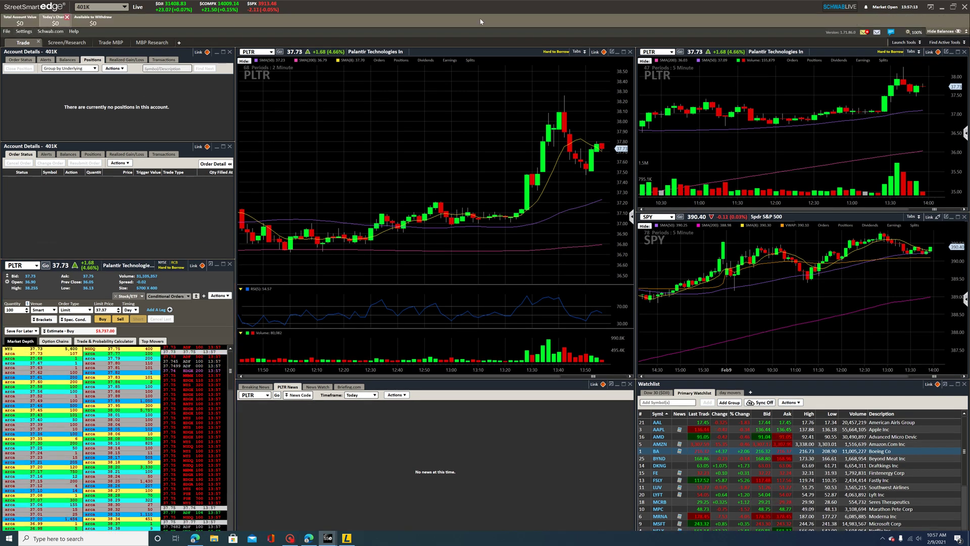
click(948, 34)
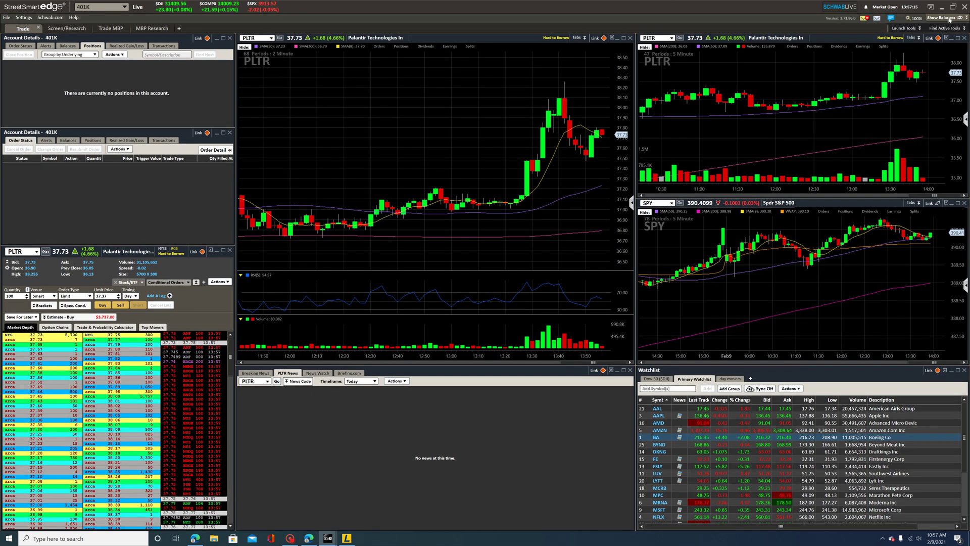
click(949, 19)
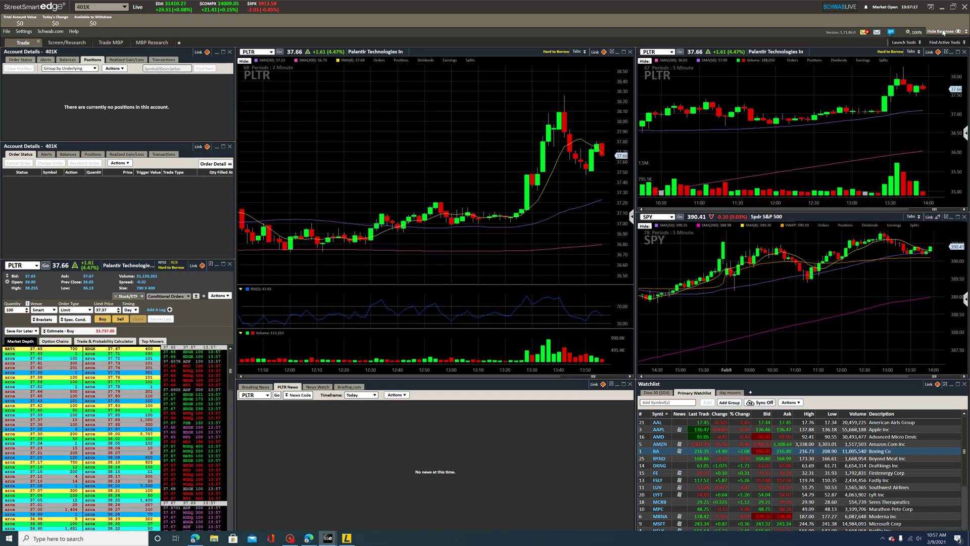
click(942, 32)
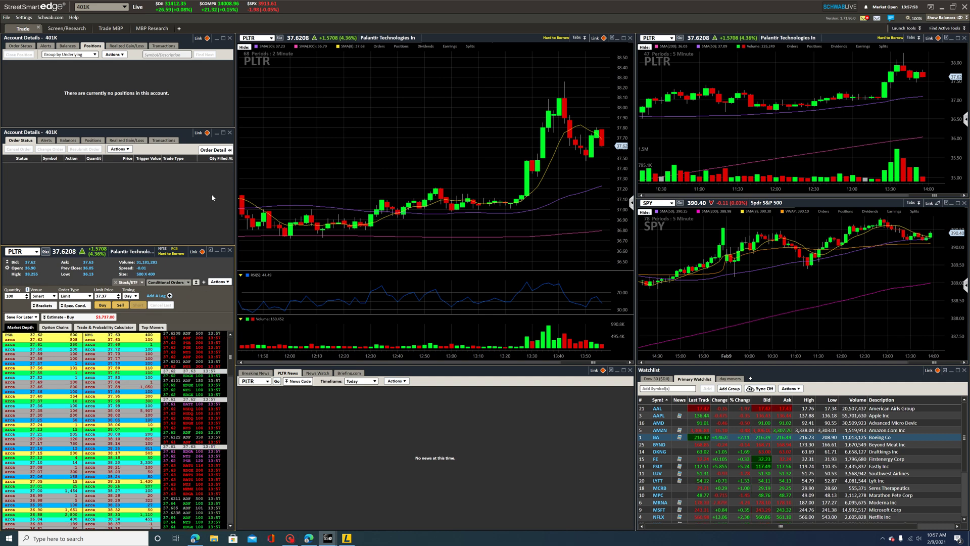
Switch to the Individual Brokerage account, then back to the 401K account.
click(100, 7)
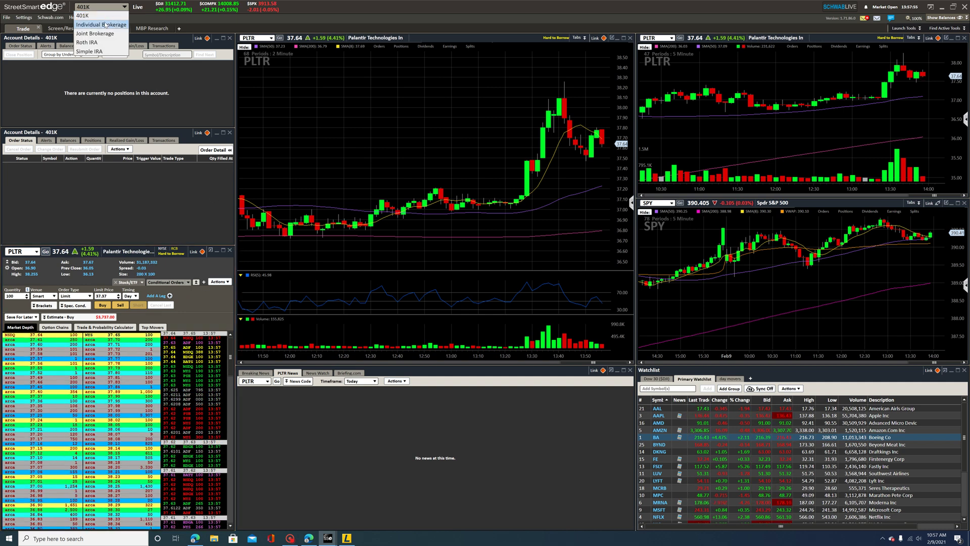
click(107, 53)
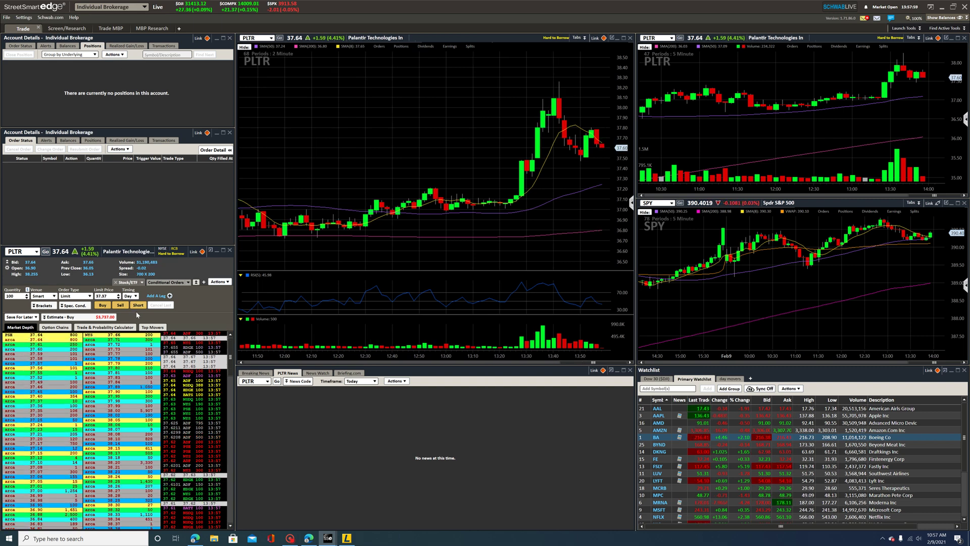
click(122, 7)
click(99, 24)
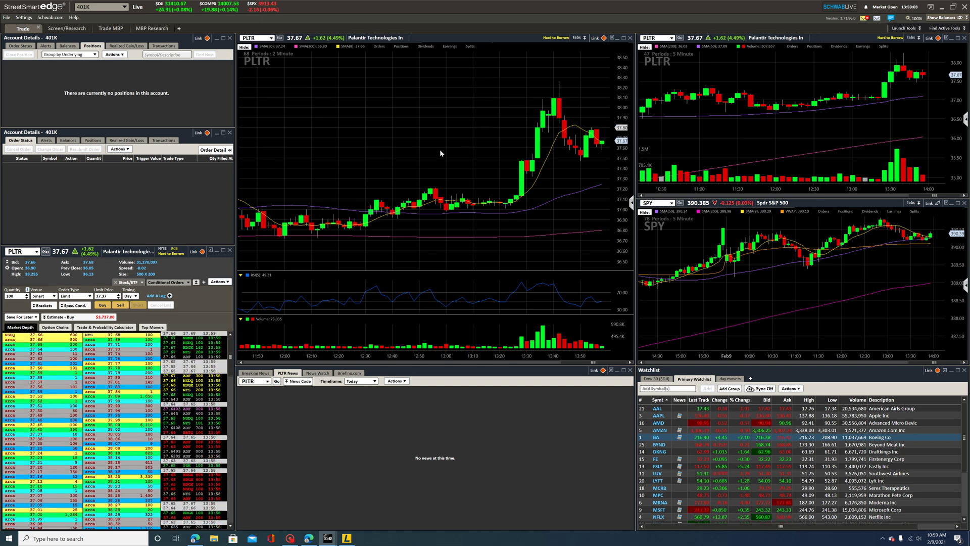
Show the 12:40 bar's price data and browse the Schwab resources list.
click(392, 187)
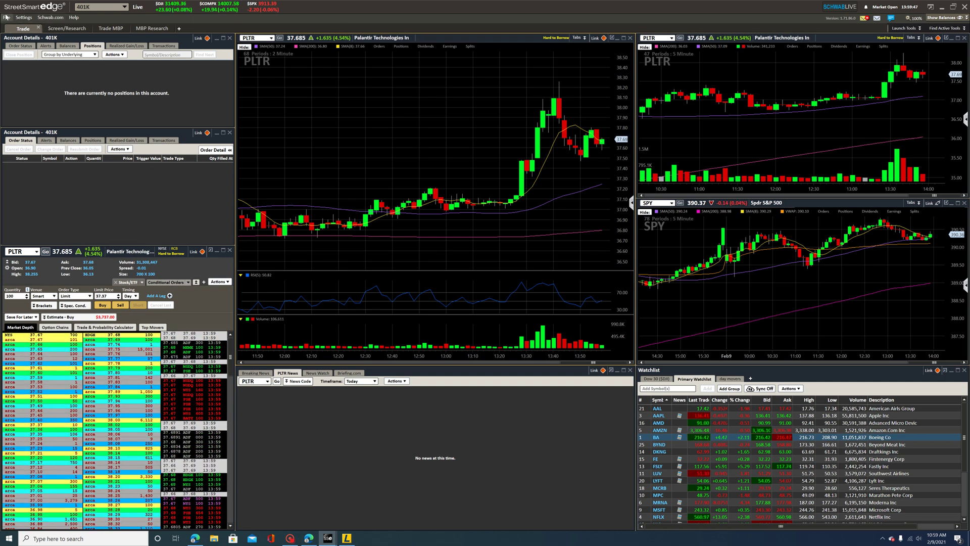
click(51, 18)
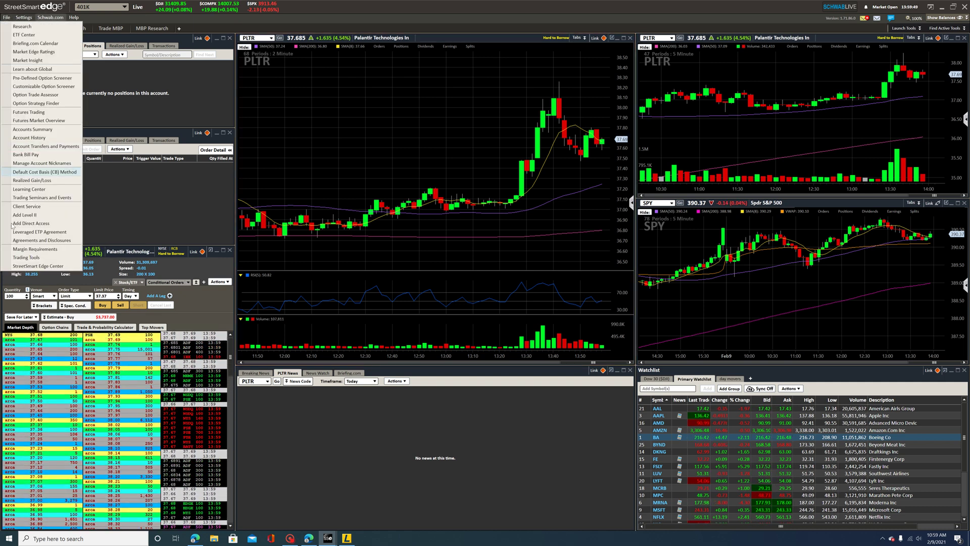
click(135, 196)
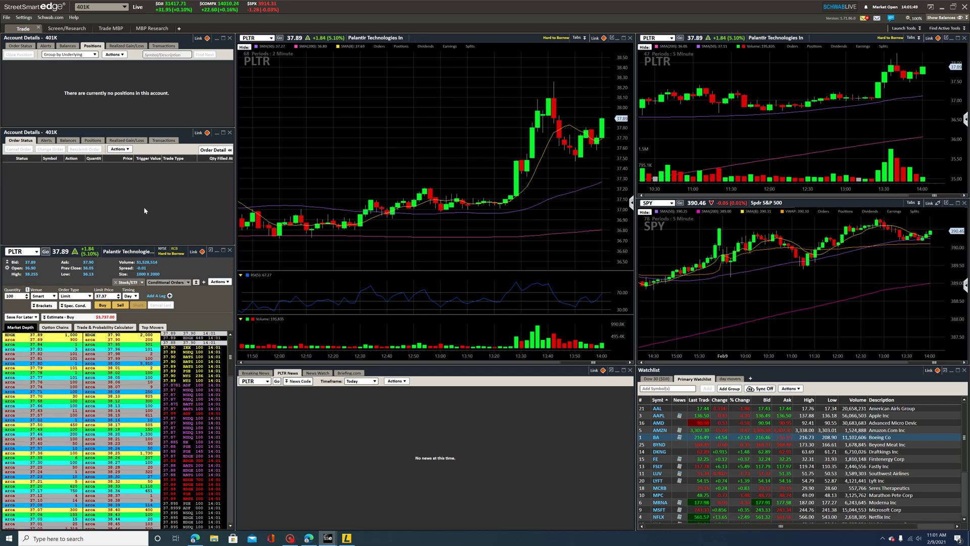
Route the PLTR order to NSDQ, then ARCA, and finally back to Smart.
click(53, 296)
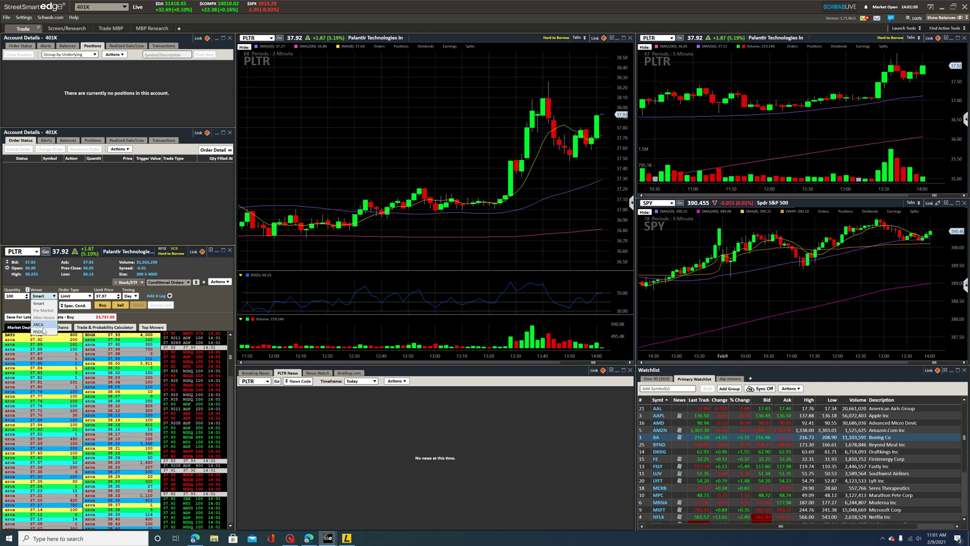
click(46, 332)
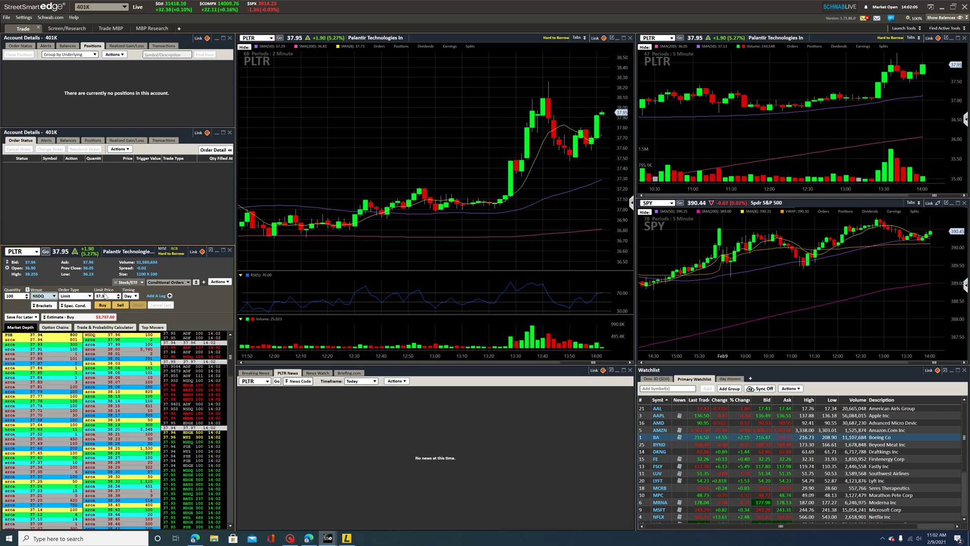
click(44, 297)
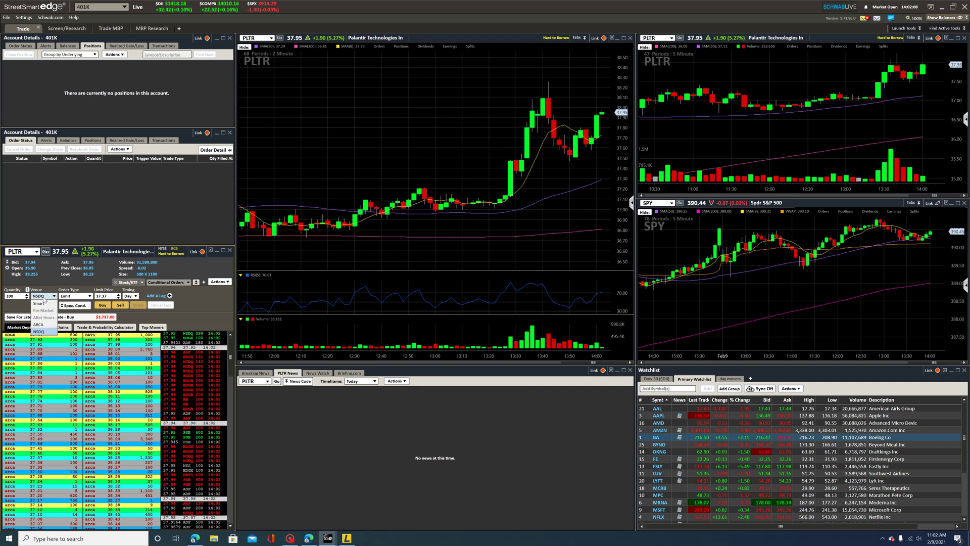
click(42, 325)
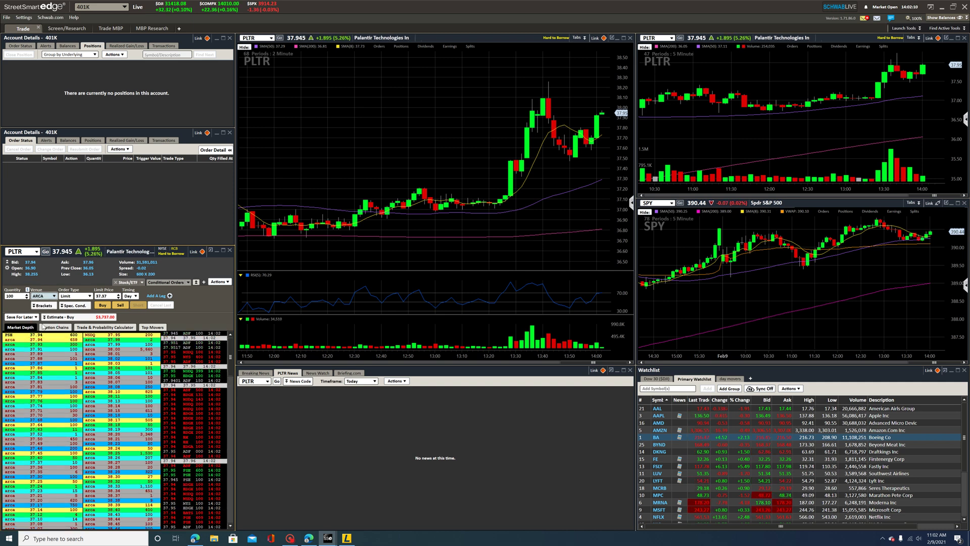
click(53, 298)
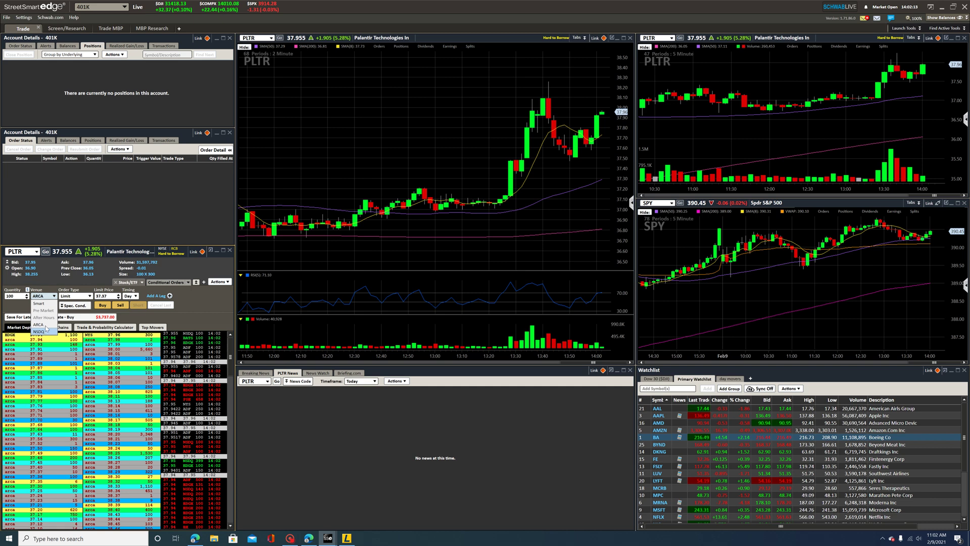
click(42, 303)
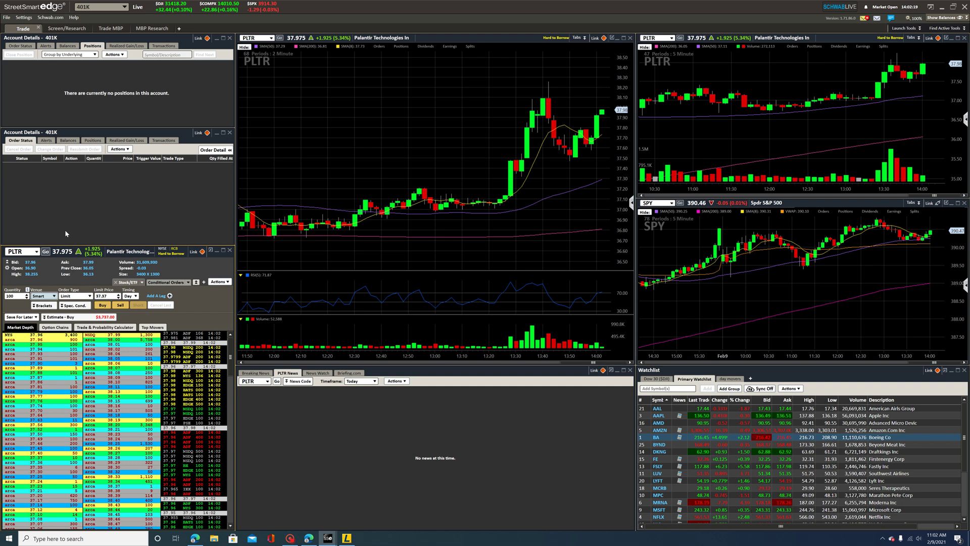
click(47, 296)
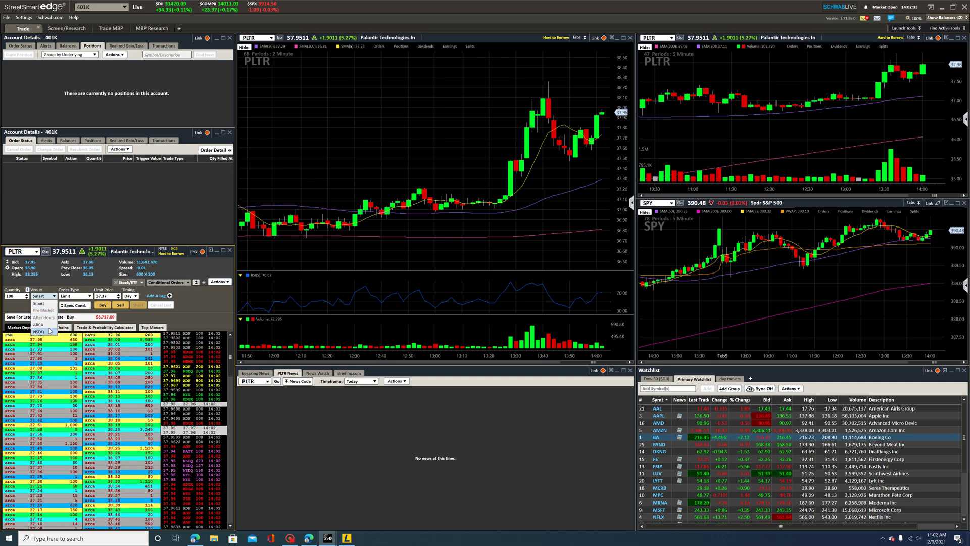
click(39, 302)
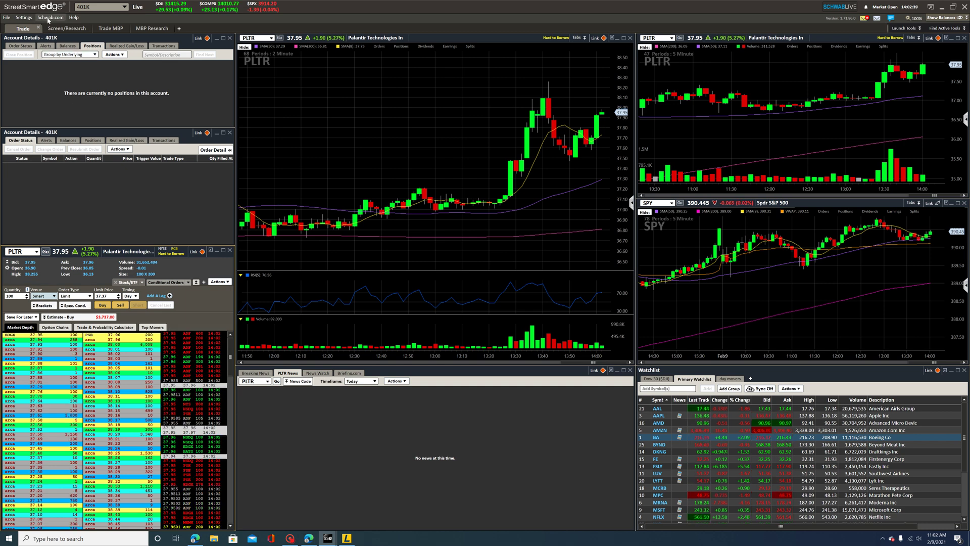
click(48, 18)
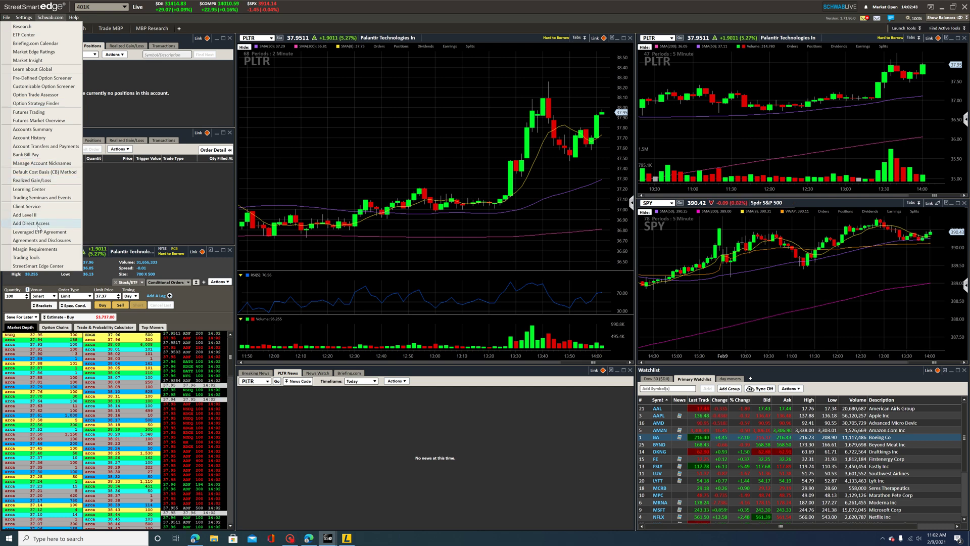
click(132, 207)
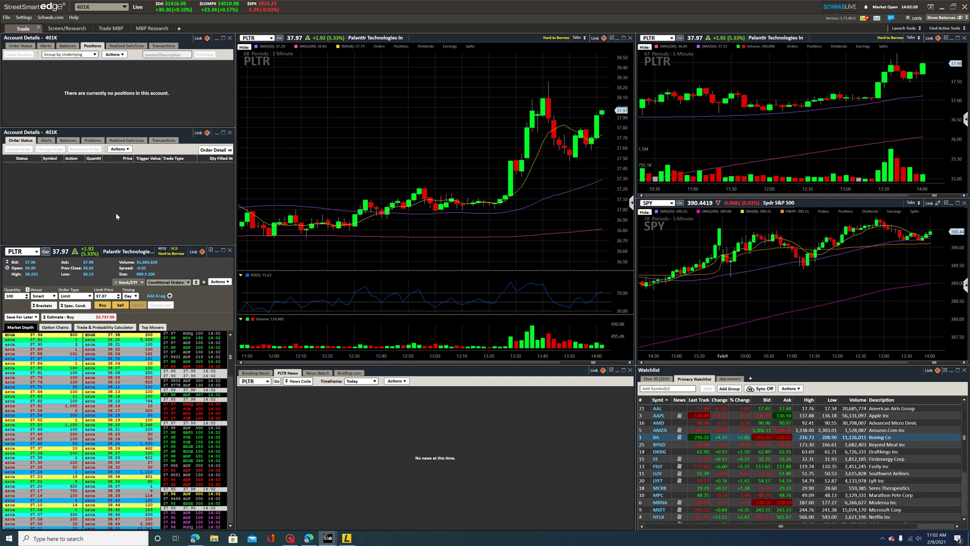
click(49, 297)
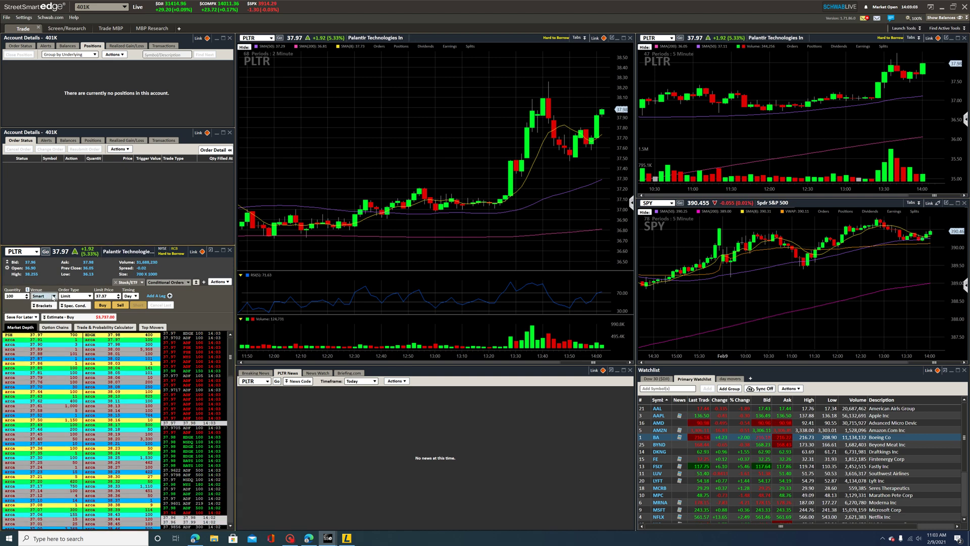
click(52, 297)
click(49, 332)
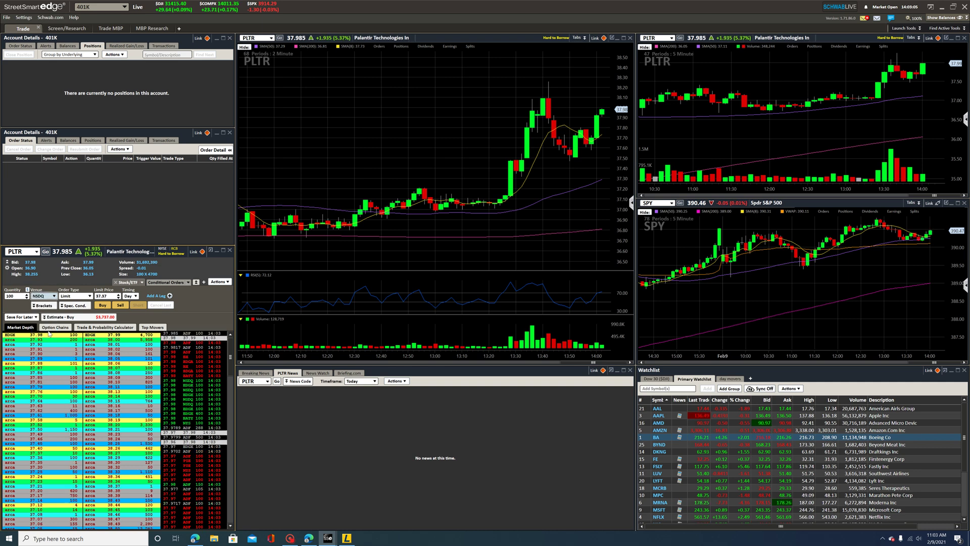
click(52, 297)
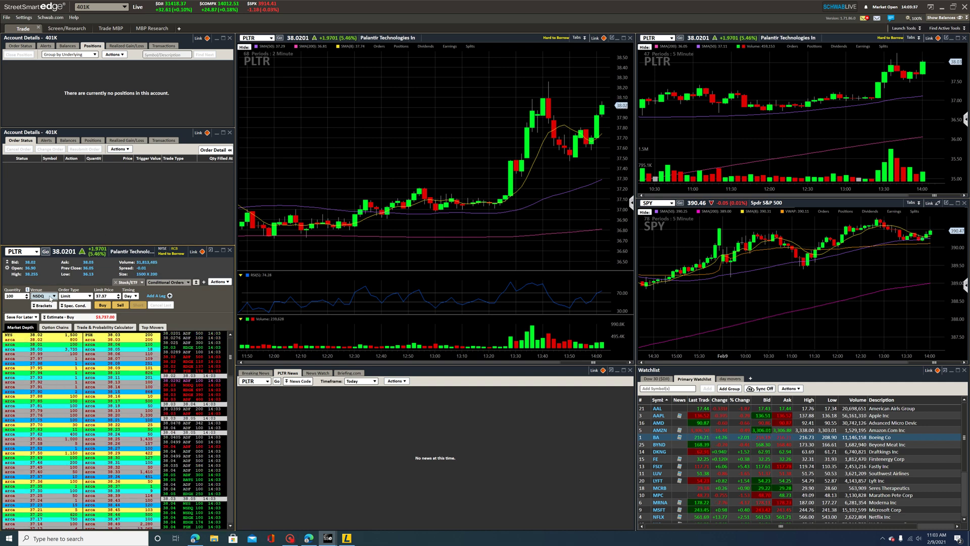
click(50, 299)
click(49, 302)
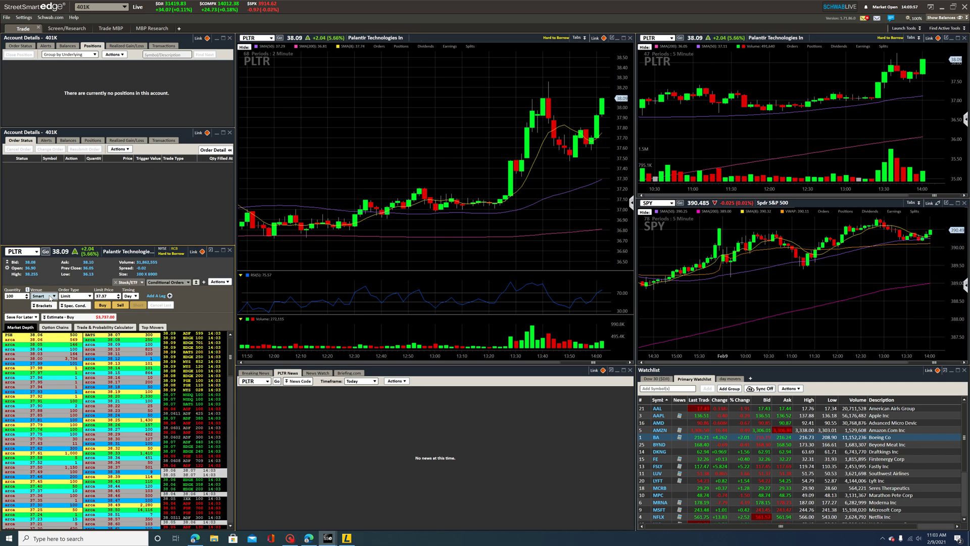
Switch the PLTR order venue to Pre Market, then After Hours, and finally NSDQ.
click(50, 296)
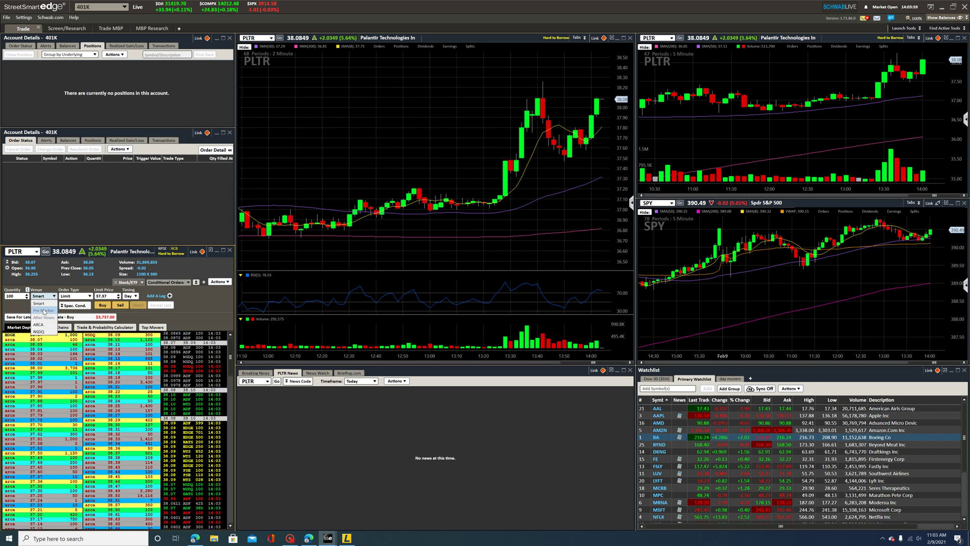
click(48, 312)
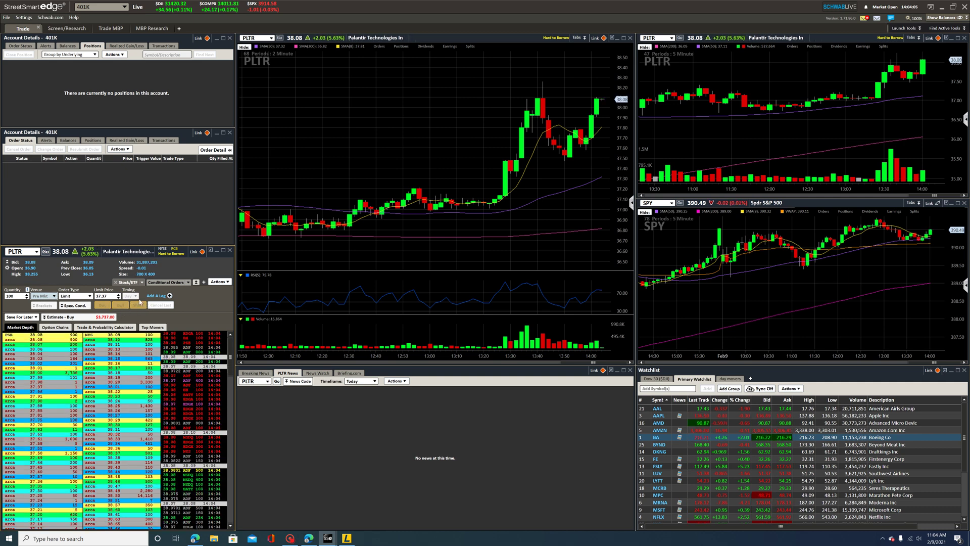
click(43, 296)
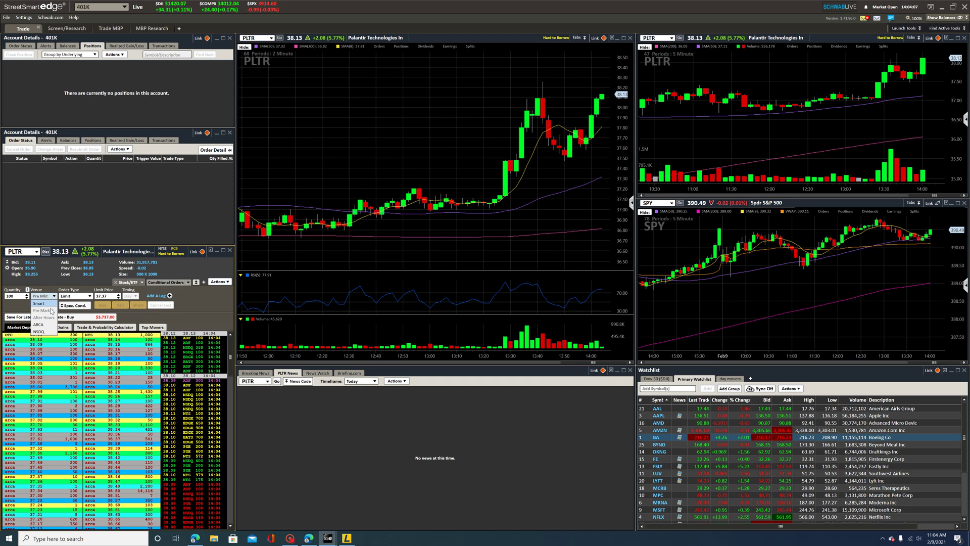
click(46, 319)
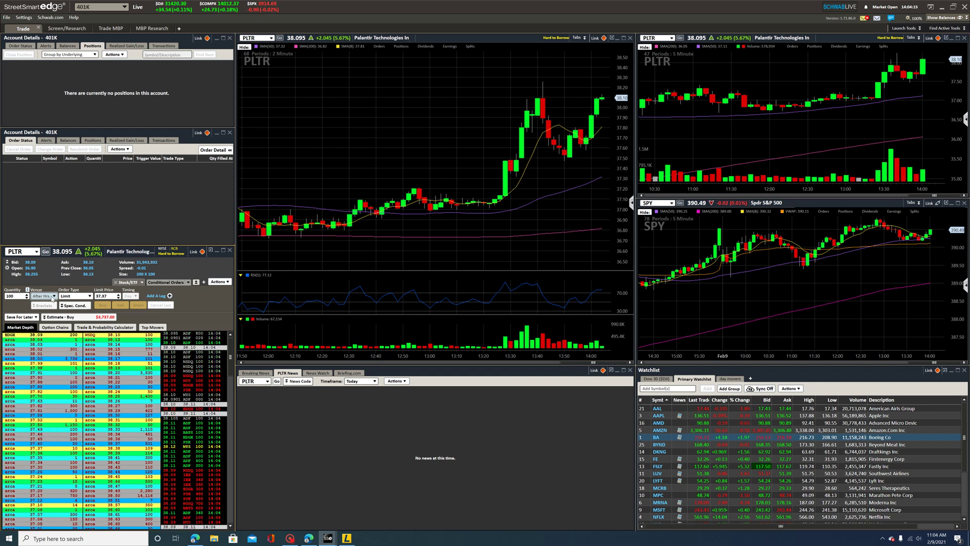
click(53, 298)
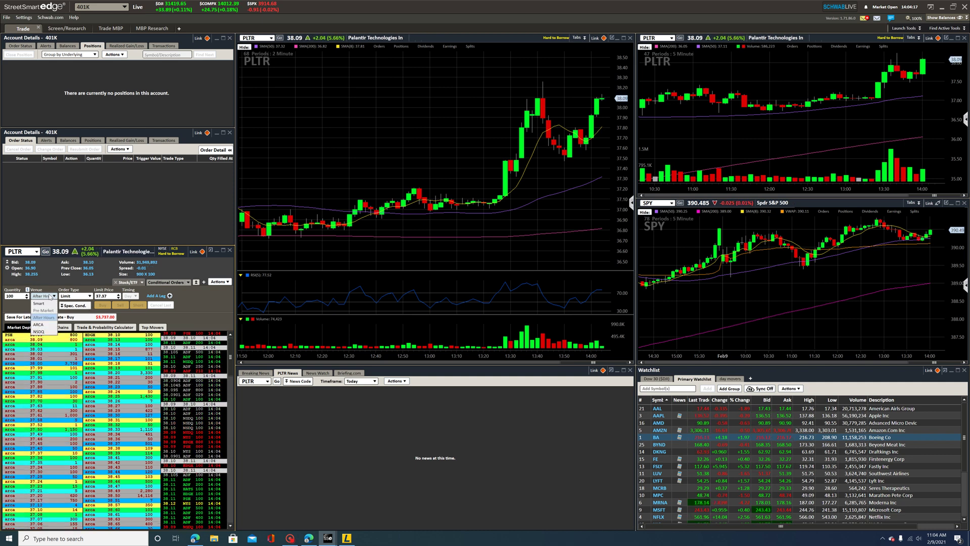
click(46, 329)
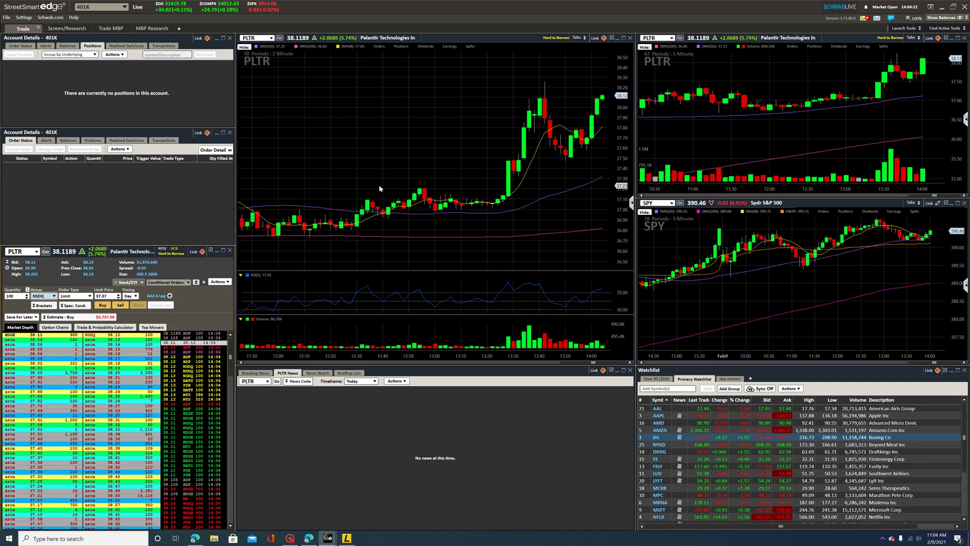
Zoom the PLTR 2-minute chart in, then back out to 85 periods starting at 11:20.
scroll(379, 187, up, 4)
scroll(379, 188, down, 7)
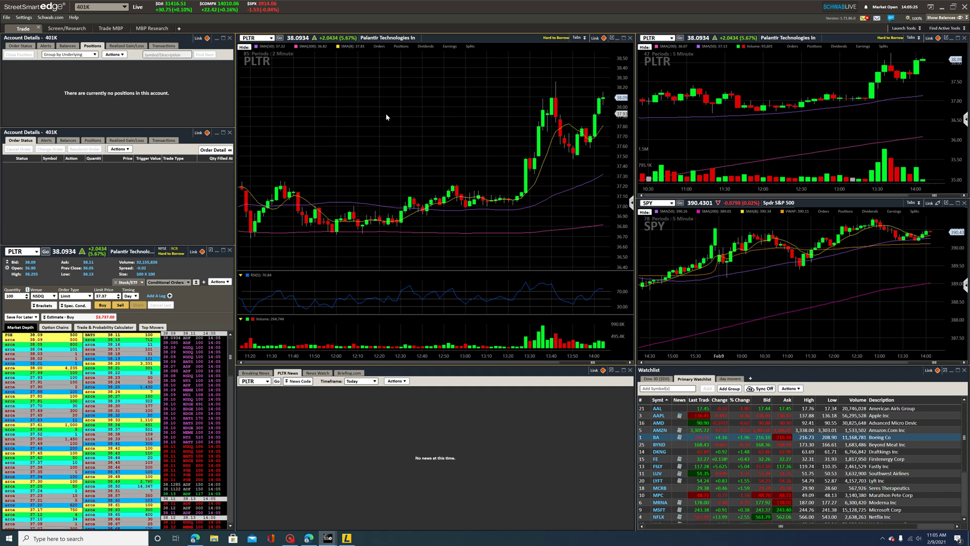
Turn on the PLTR chart's crosshair data box, zoom in slightly, and read a bar's values.
click(434, 95)
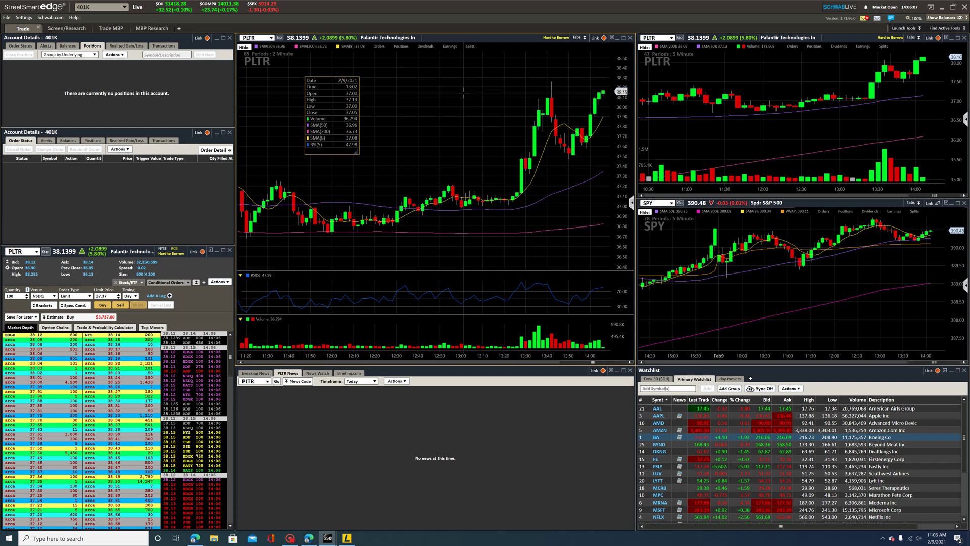
scroll(465, 93, up, 1)
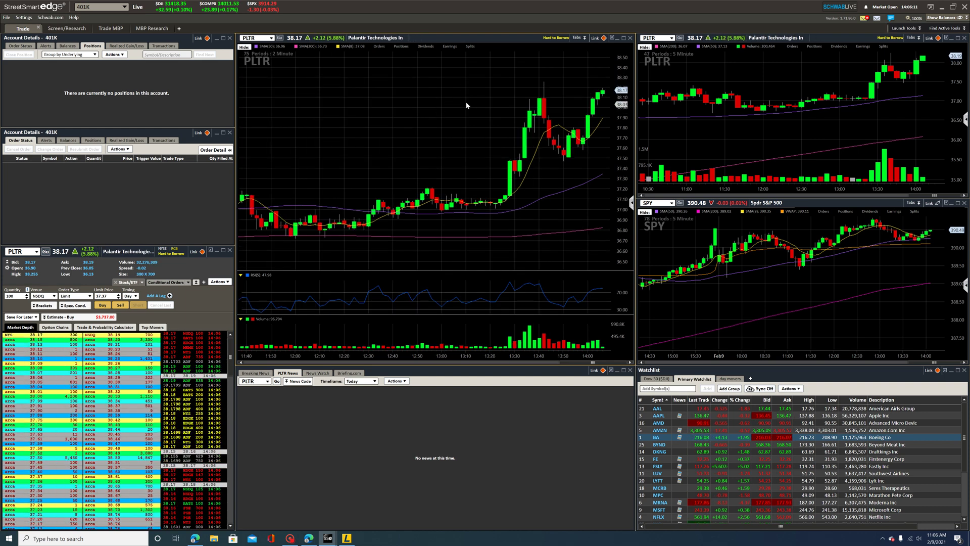
mouse_move(457, 107)
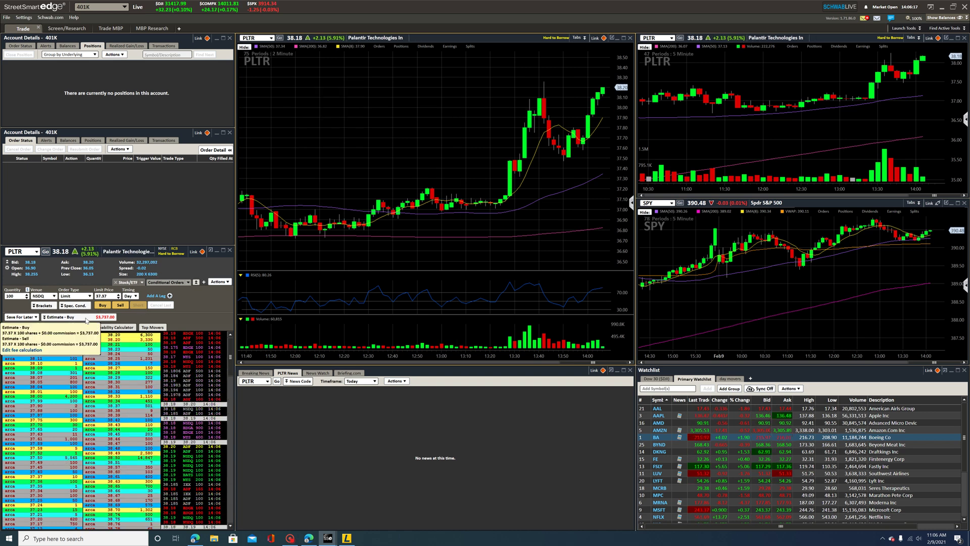
Bring up the Estimate-Buy cost breakdown for the PLTR limit order.
mouse_move(113, 324)
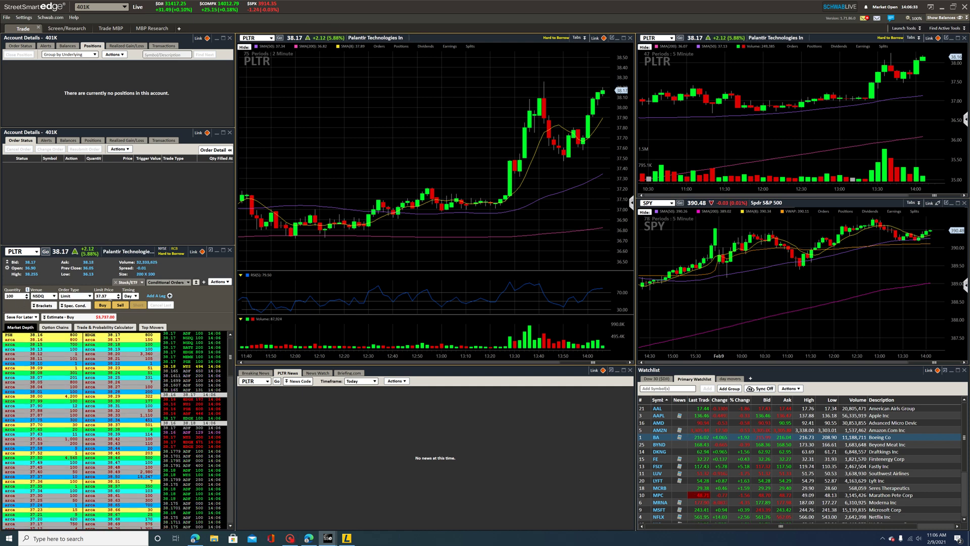
Raise the limit price to 37.49 and step the quantity up to 1,100 shares.
scroll(117, 296, up, 7)
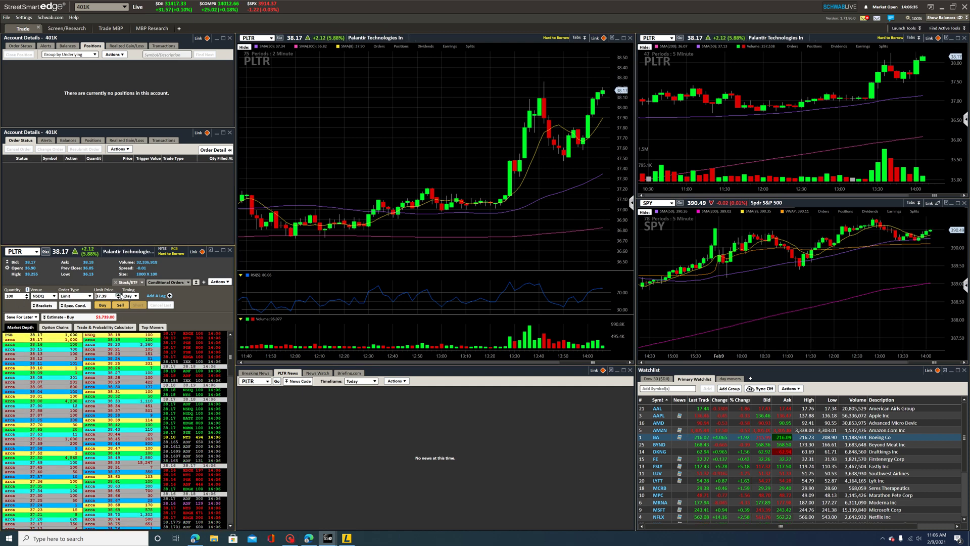
scroll(118, 296, up, 5)
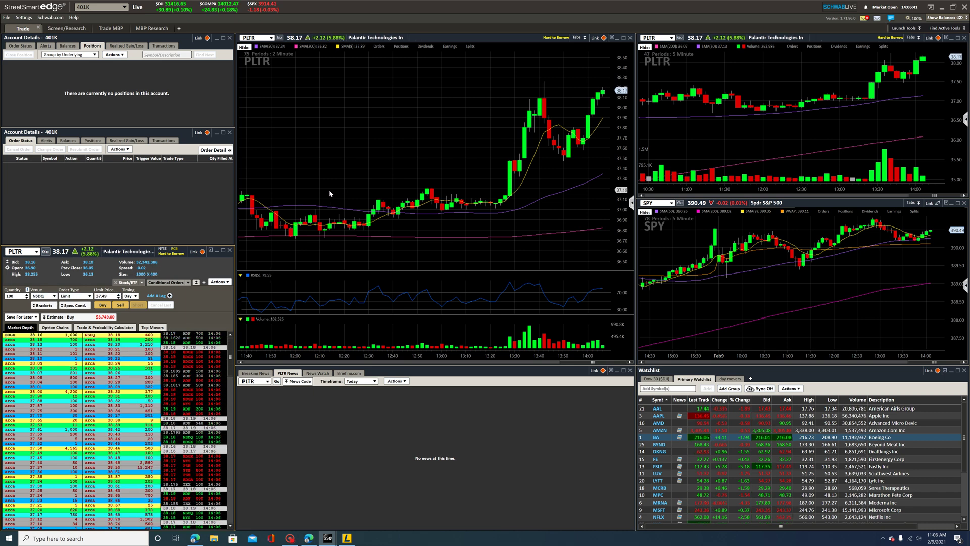
click(27, 294)
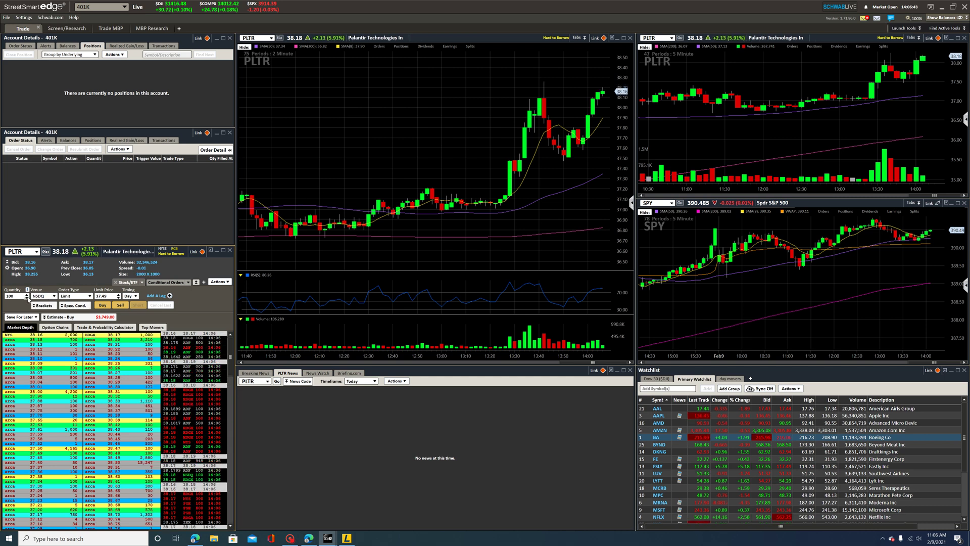
click(26, 294)
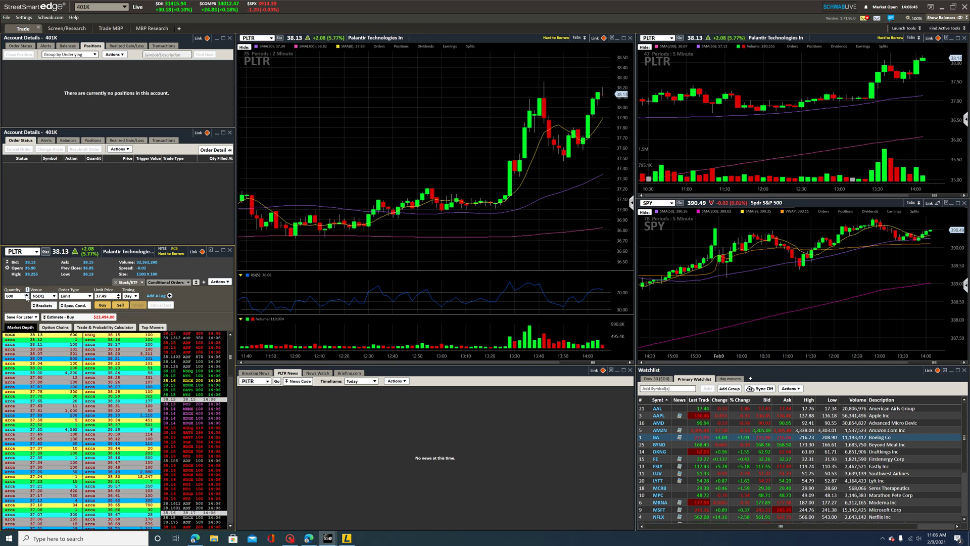
click(27, 295)
click(27, 295)
click(26, 294)
click(27, 295)
click(27, 295)
click(27, 294)
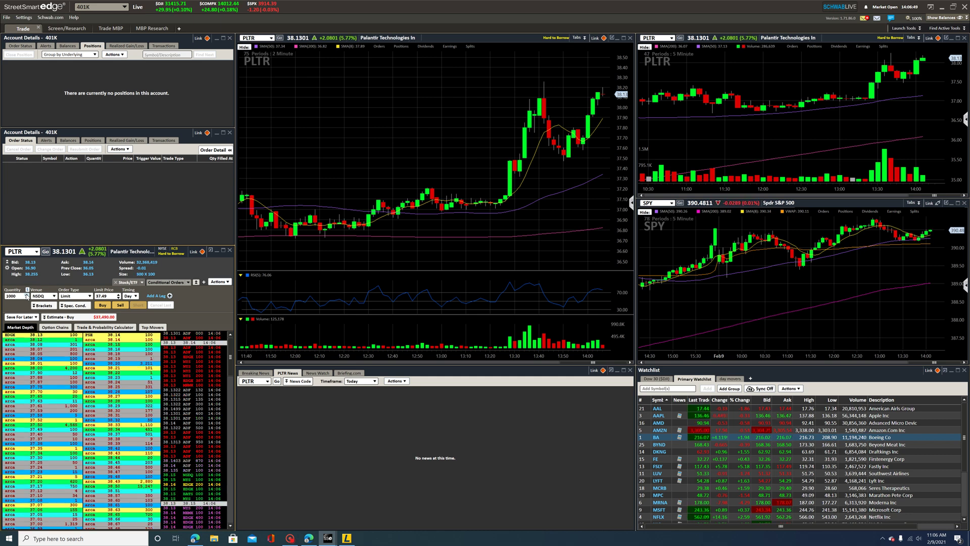
click(26, 294)
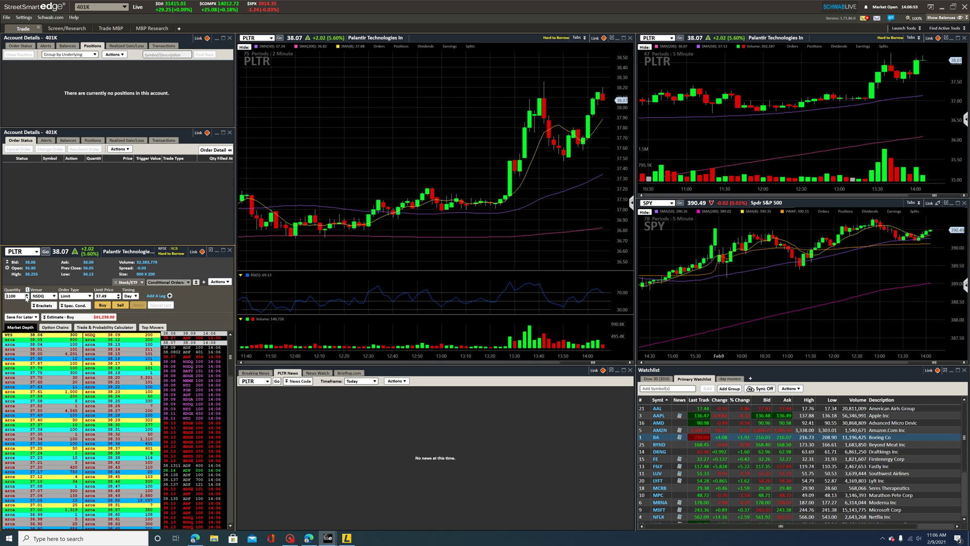
Bring the quantity back down to 100, then settle on 300 shares ($11,247.00 estimate).
click(27, 298)
click(26, 298)
click(27, 298)
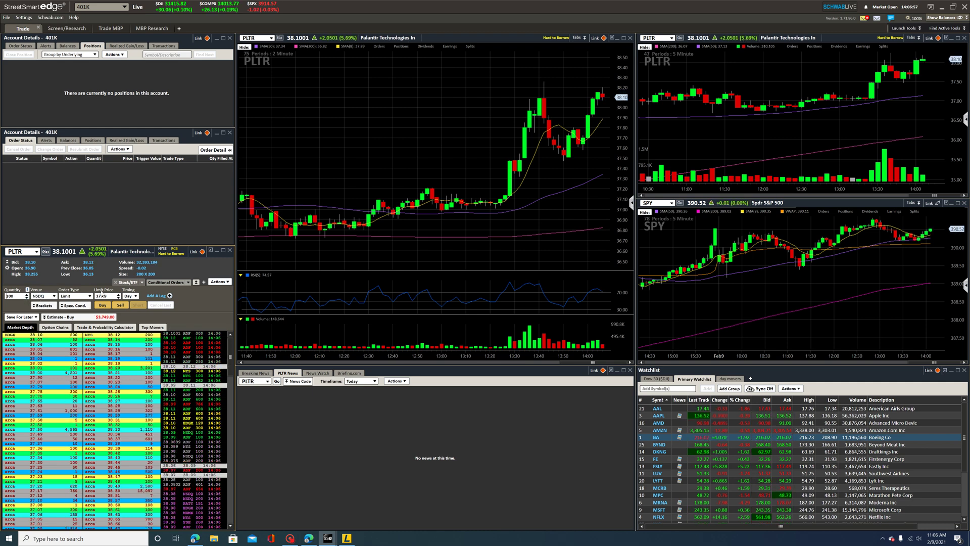
click(28, 294)
click(28, 294)
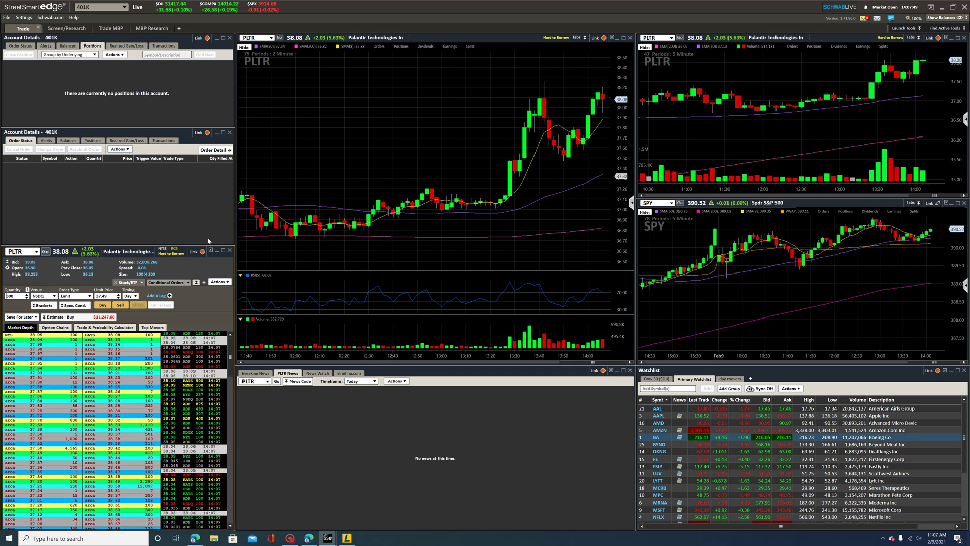
mouse_move(97, 321)
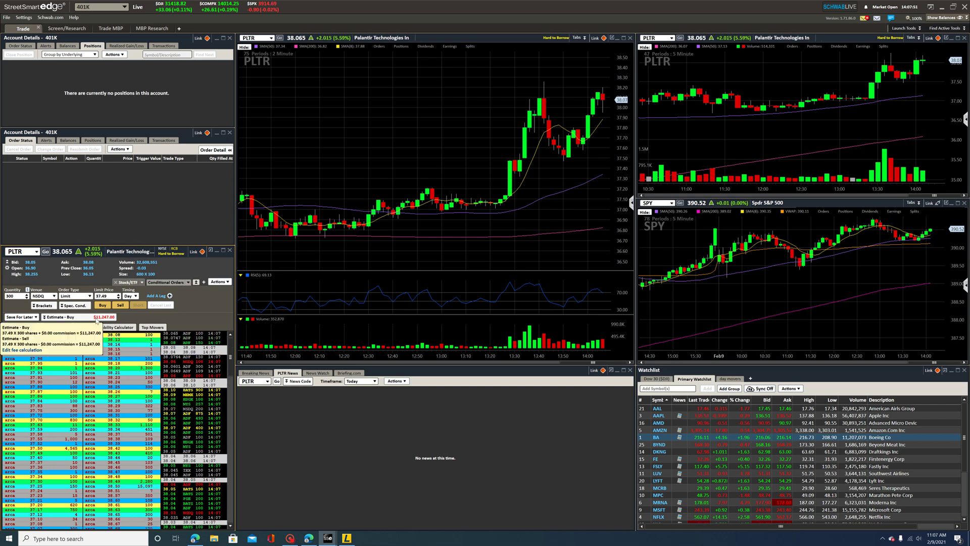
click(51, 17)
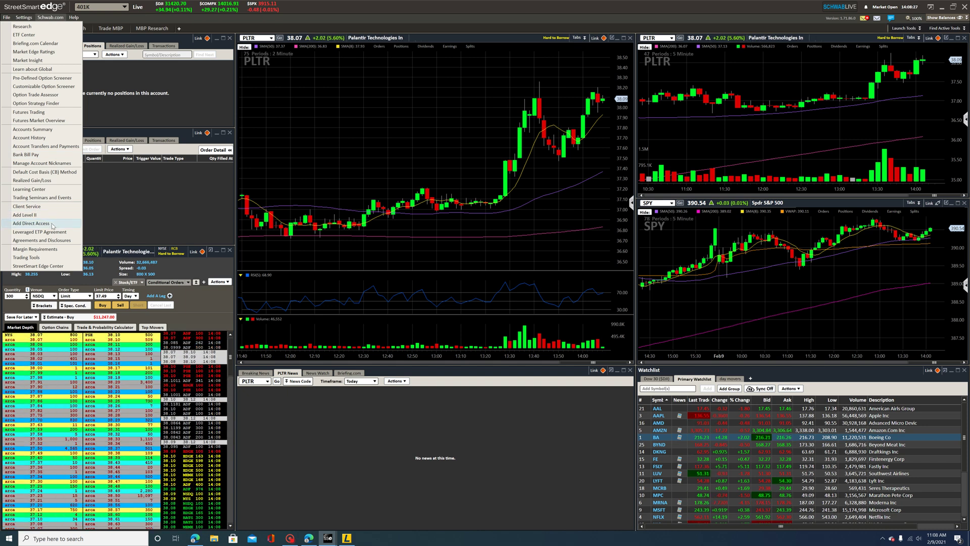
click(148, 207)
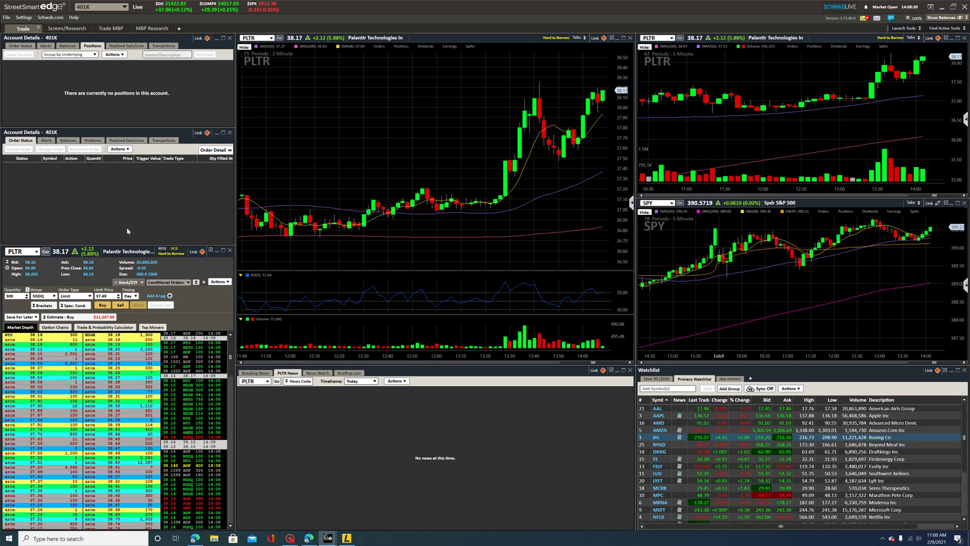
click(54, 296)
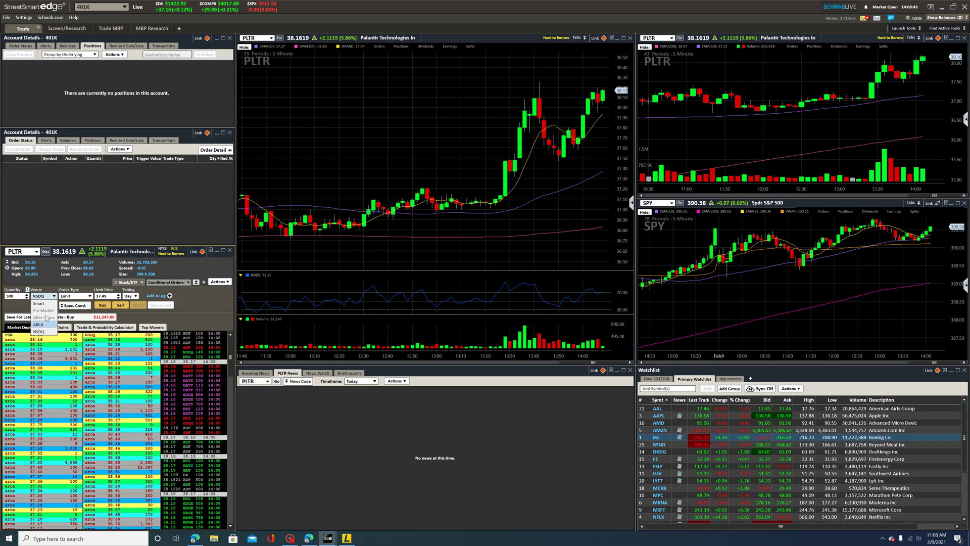
click(46, 332)
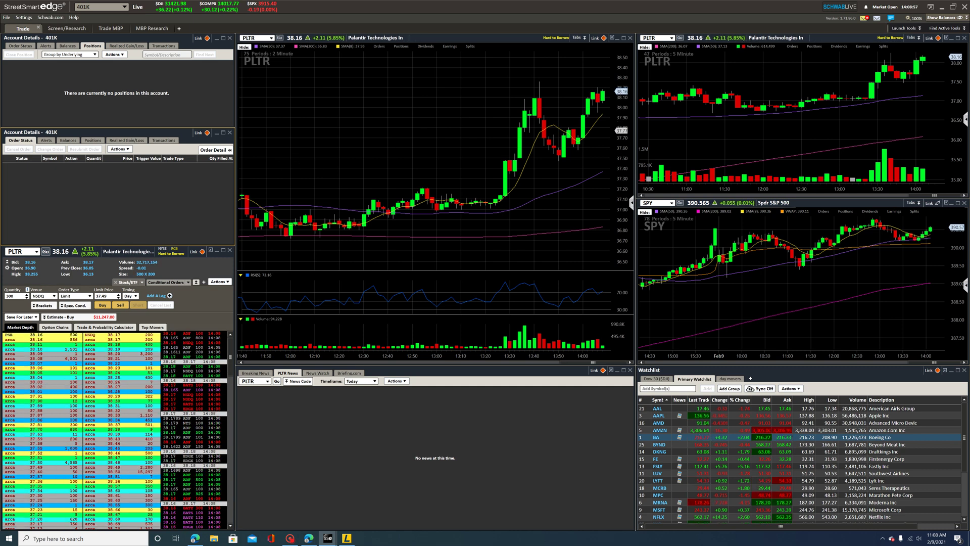
mouse_move(355, 125)
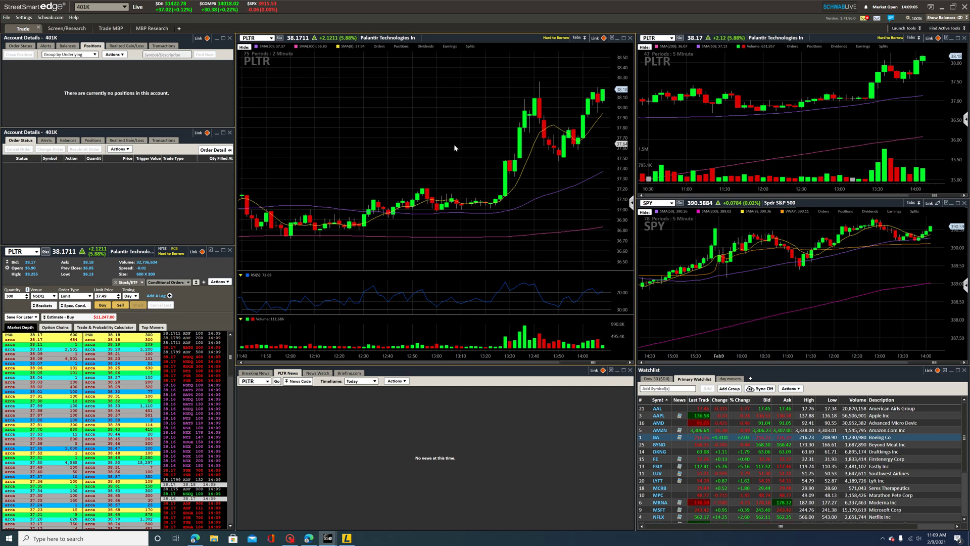
mouse_move(477, 148)
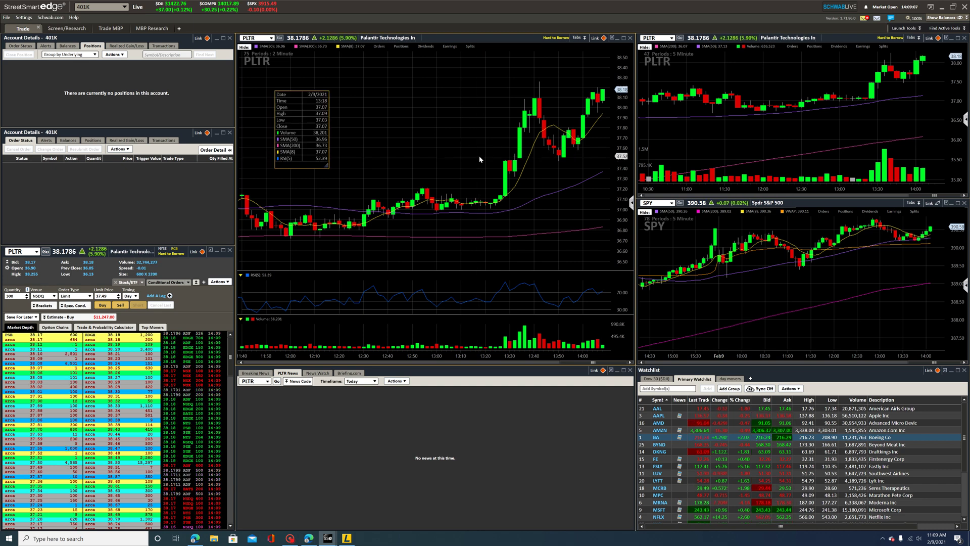